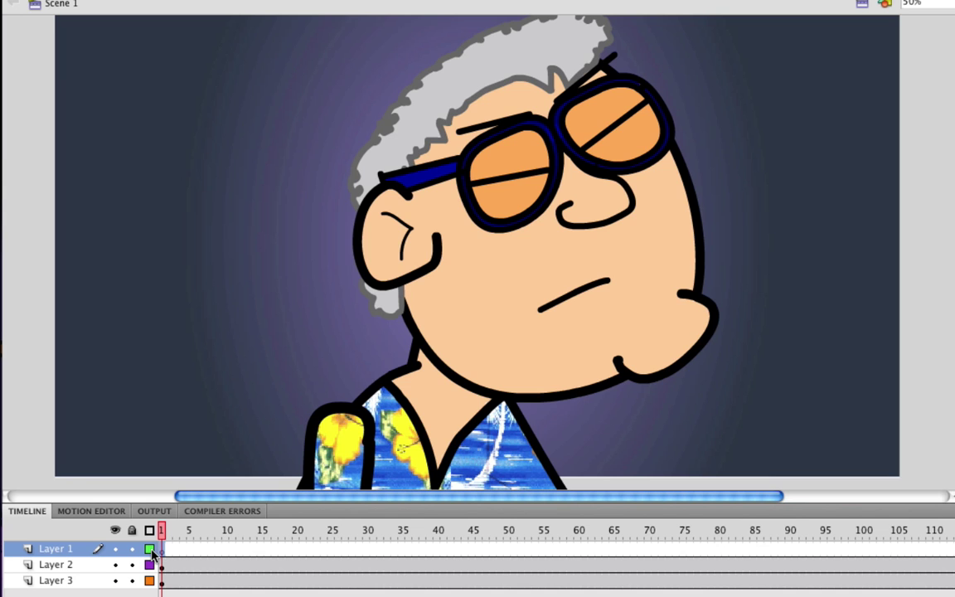
Step: Play the animation back, then return the playhead to the start
key("Return")
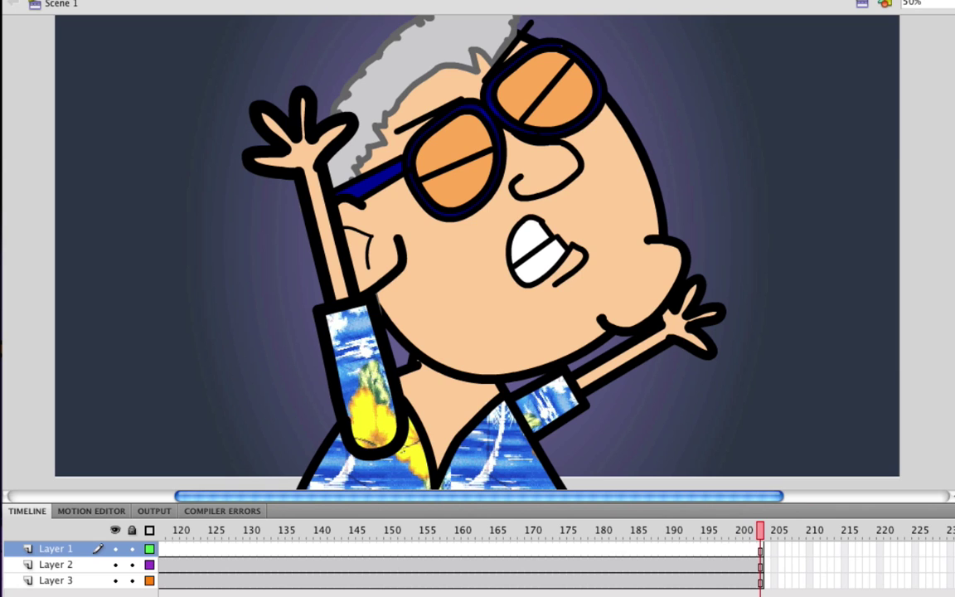
scroll(547, 563, "left", 10)
left_click(184, 552)
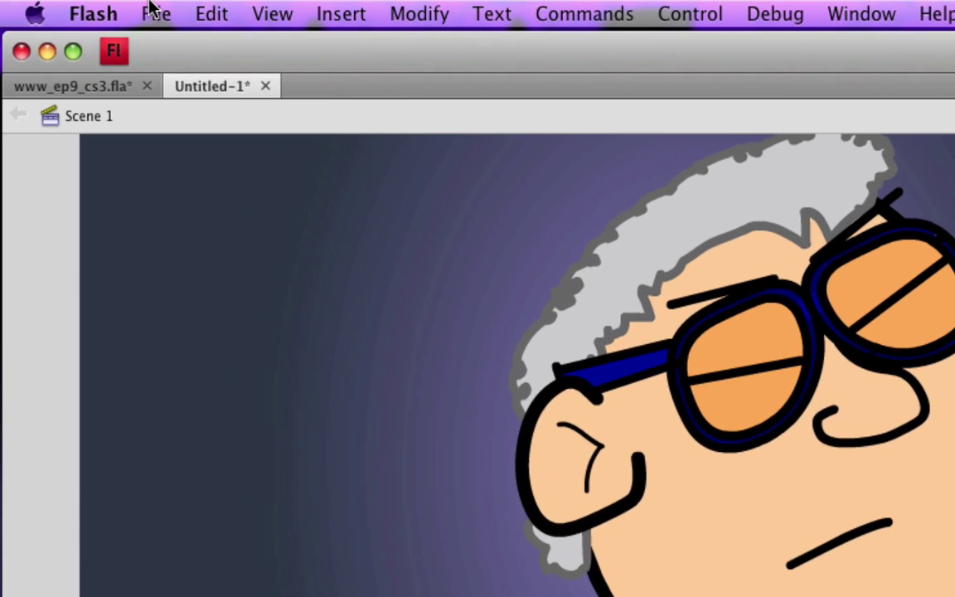
Step: Import 002 - hes dead.wav into the library via File > Import > Import to Library
left_click(154, 11)
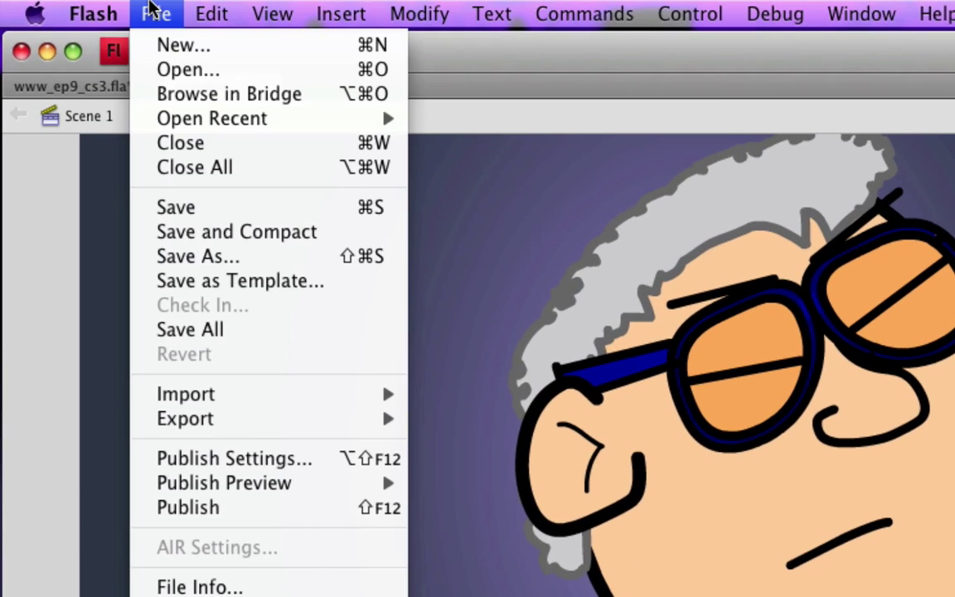
mouse_move(229, 396)
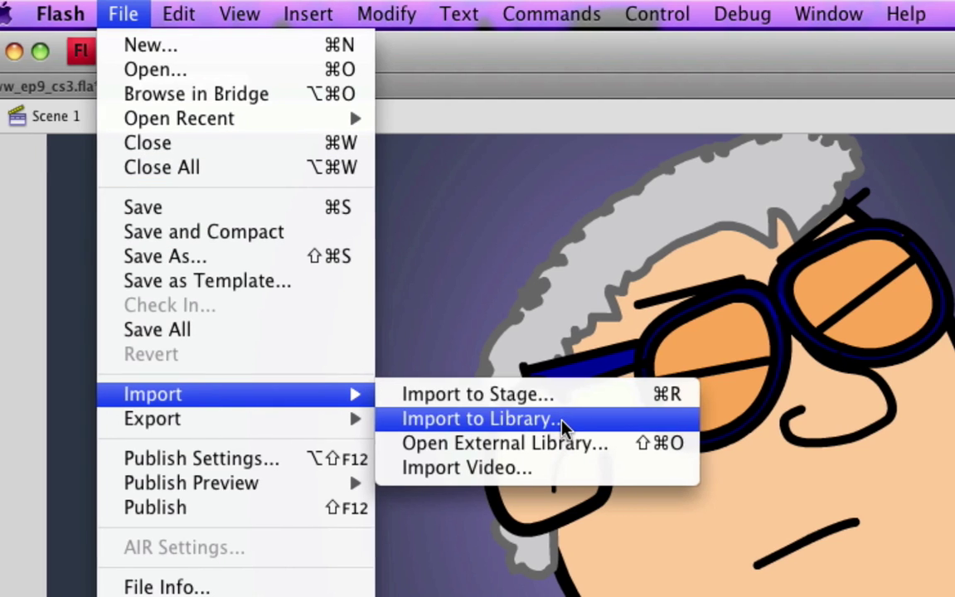
left_click(593, 420)
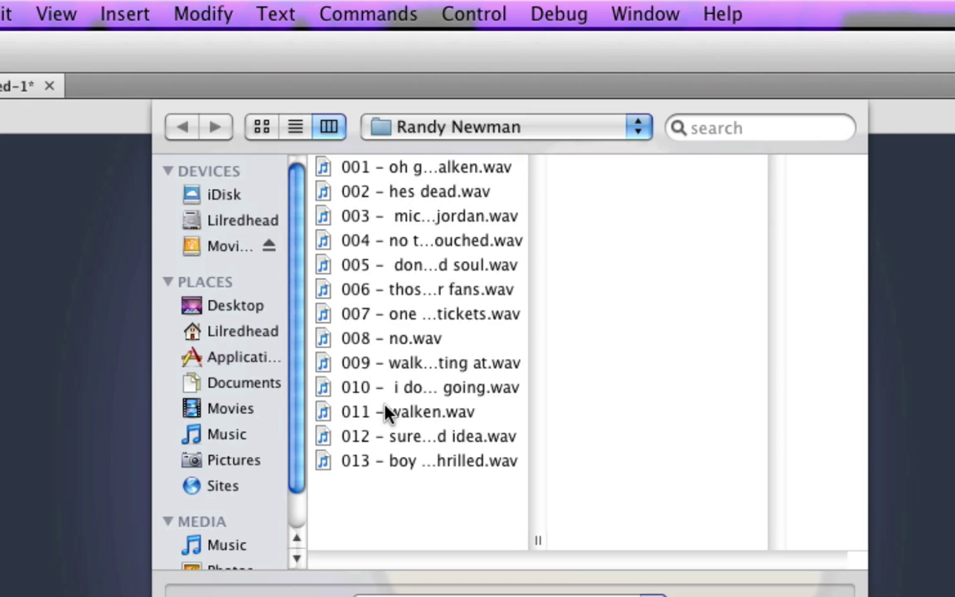
left_click(408, 196)
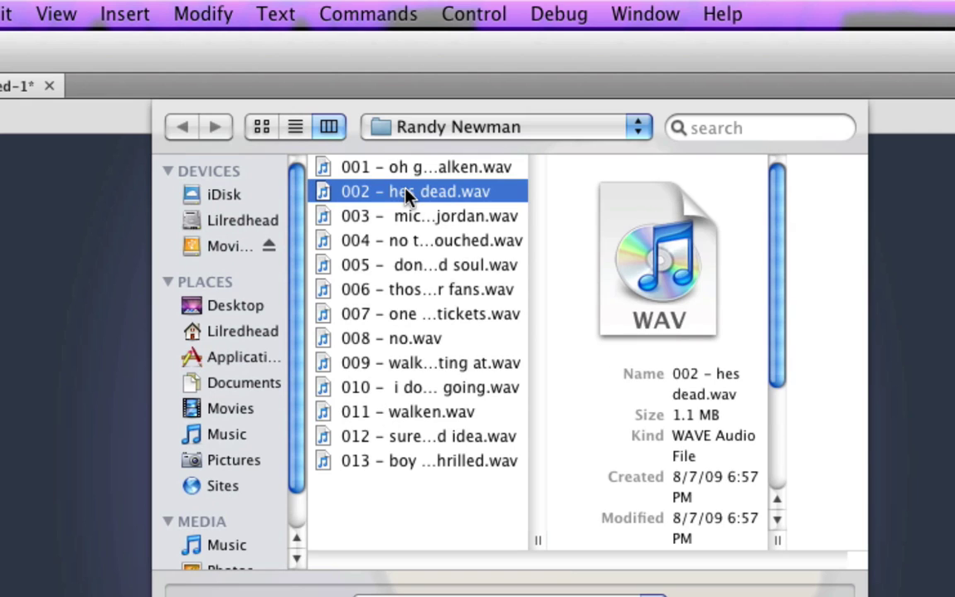
double_click(406, 197)
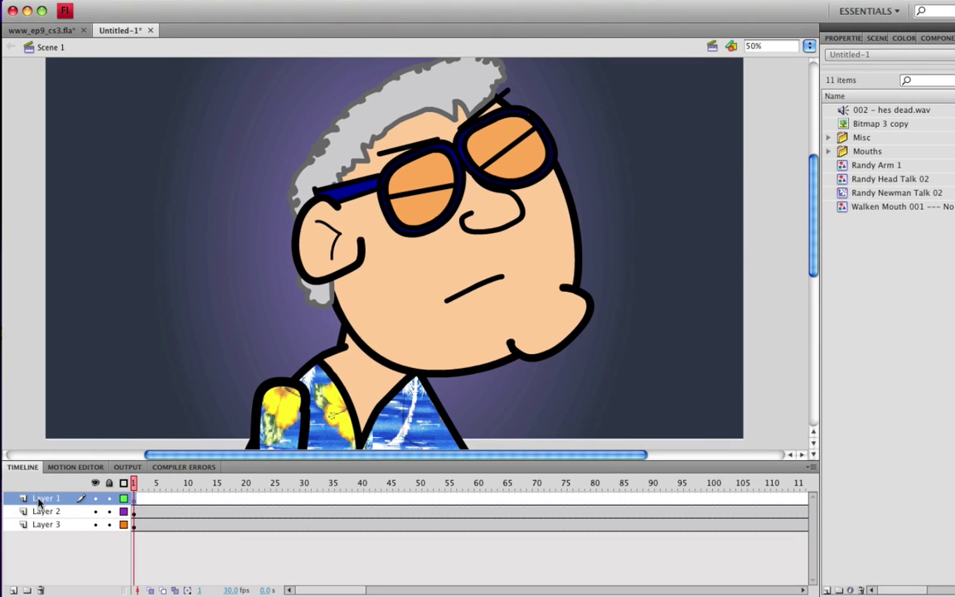
Step: Set frame 1's Sound Name to 002 - hes dead.wav in the Properties panel
mouse_move(331, 590)
left_mouse_down()
mouse_move(440, 590)
mouse_move(321, 590)
left_mouse_up()
left_click_drag(881, 112, 655, 199)
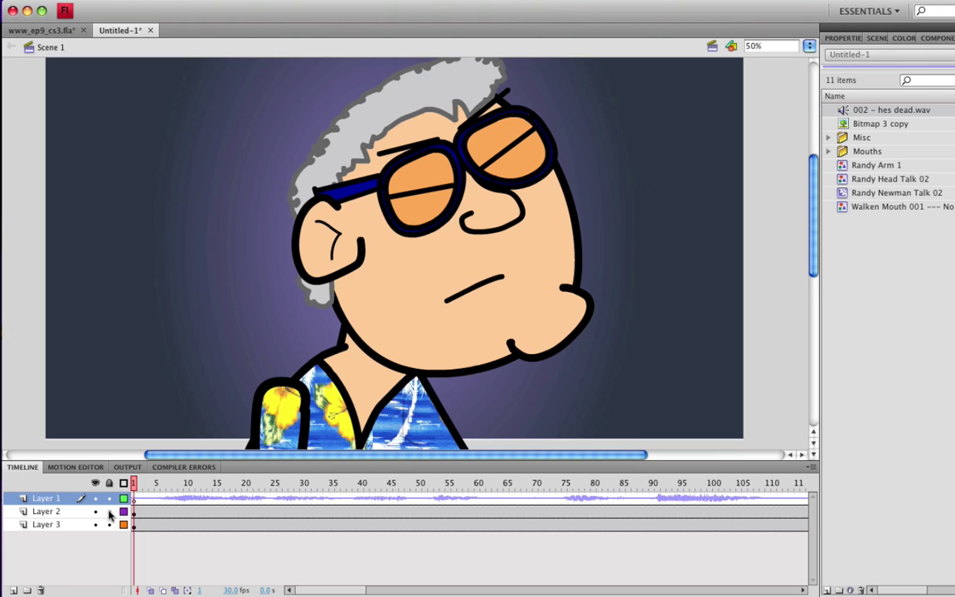
key("cmd+z")
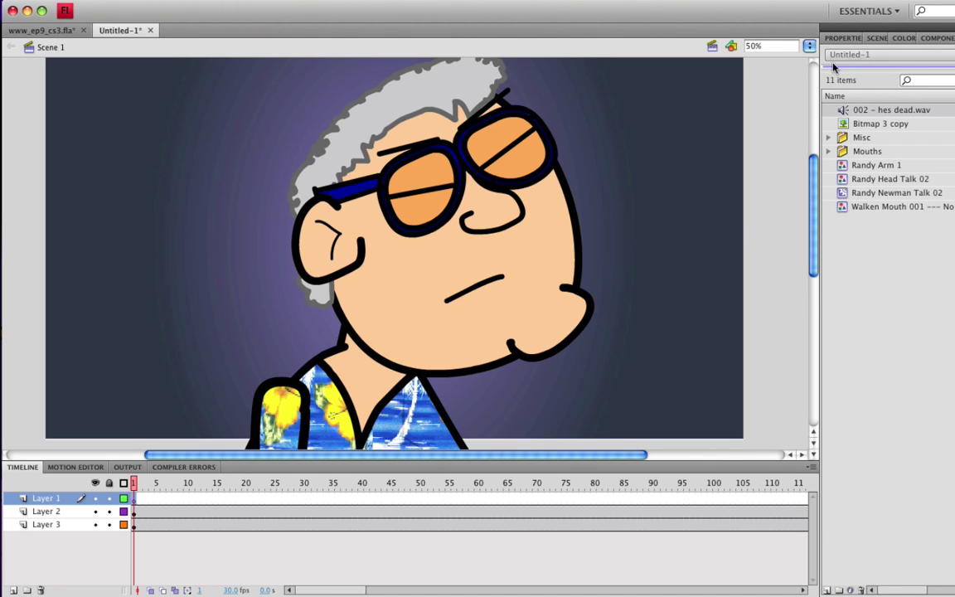
left_click(840, 38)
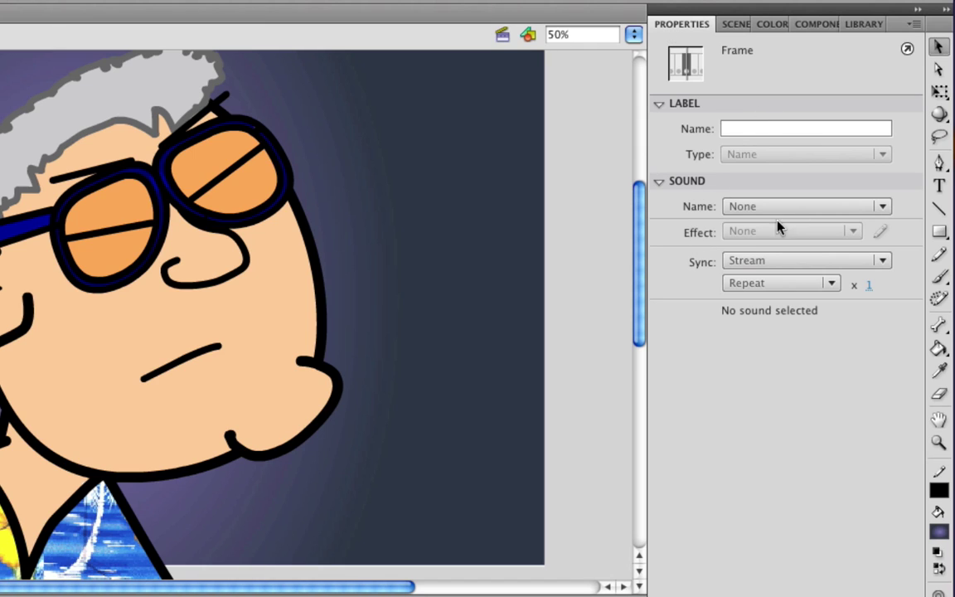
left_click(880, 208)
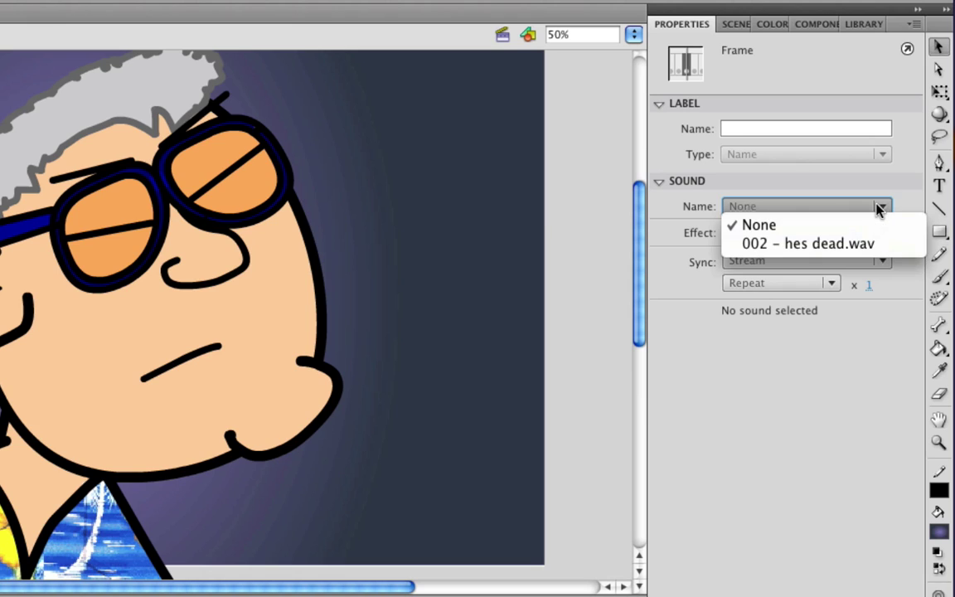
left_click(841, 245)
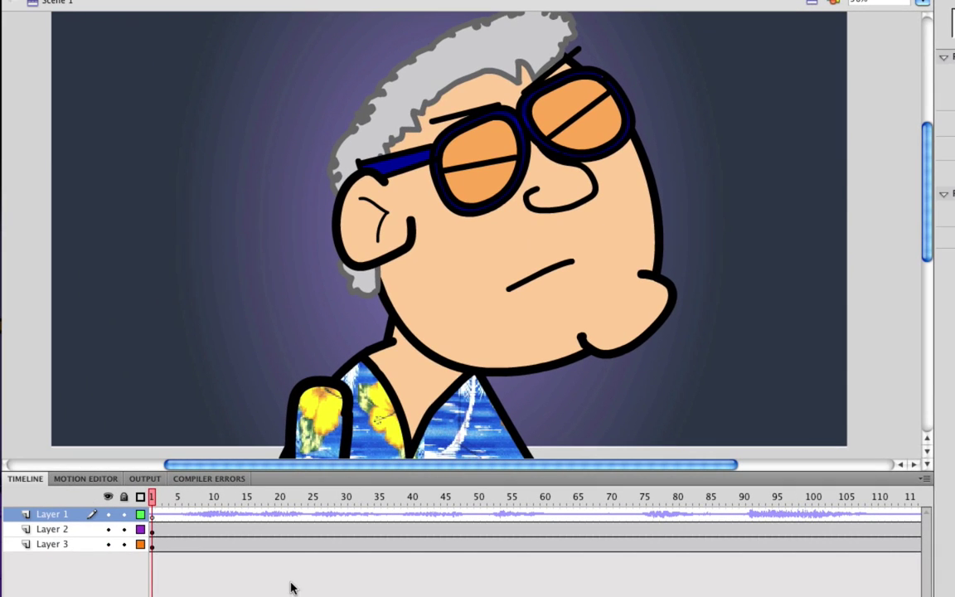
left_click(154, 521)
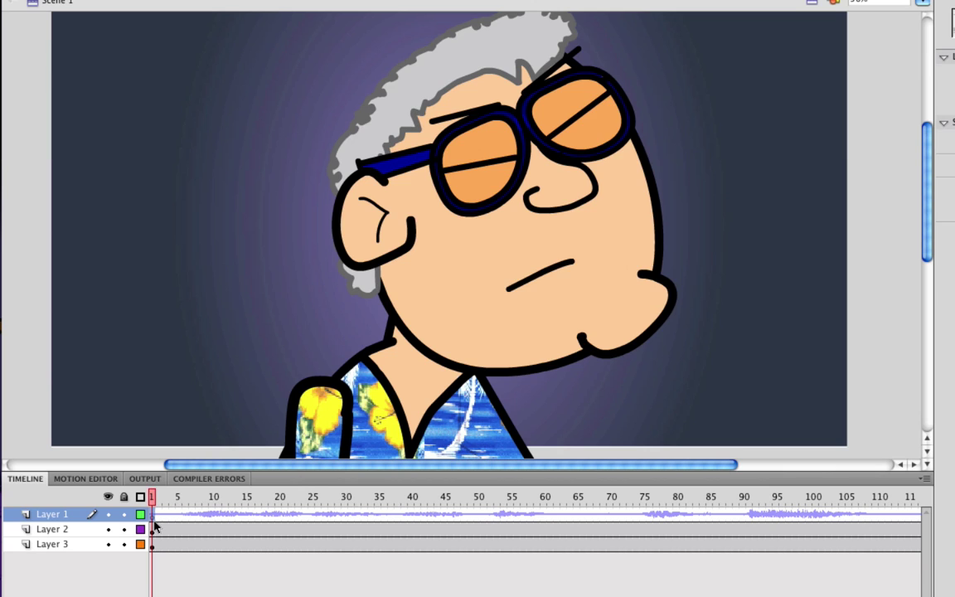
key("Return")
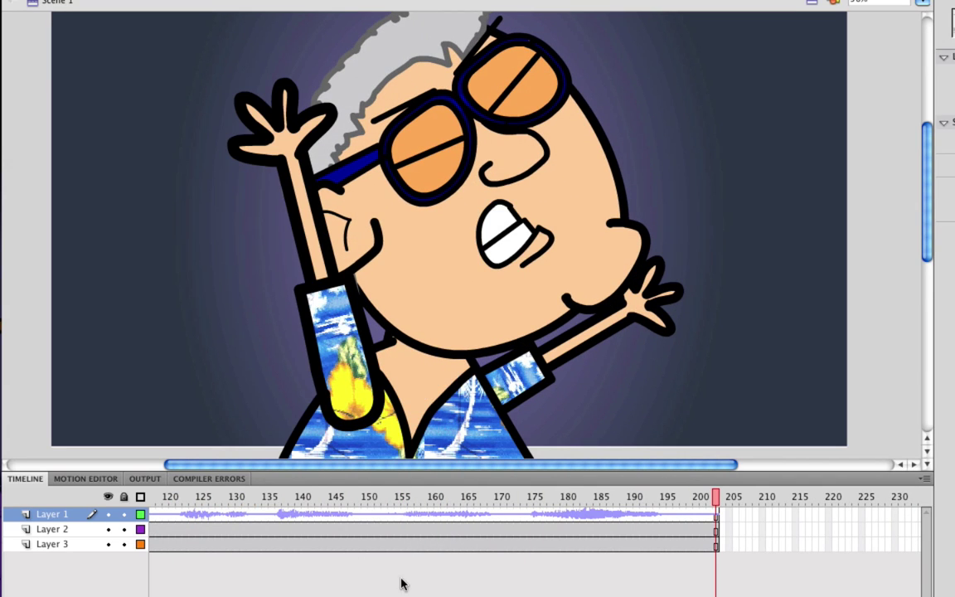
scroll(365, 526, "left", 10)
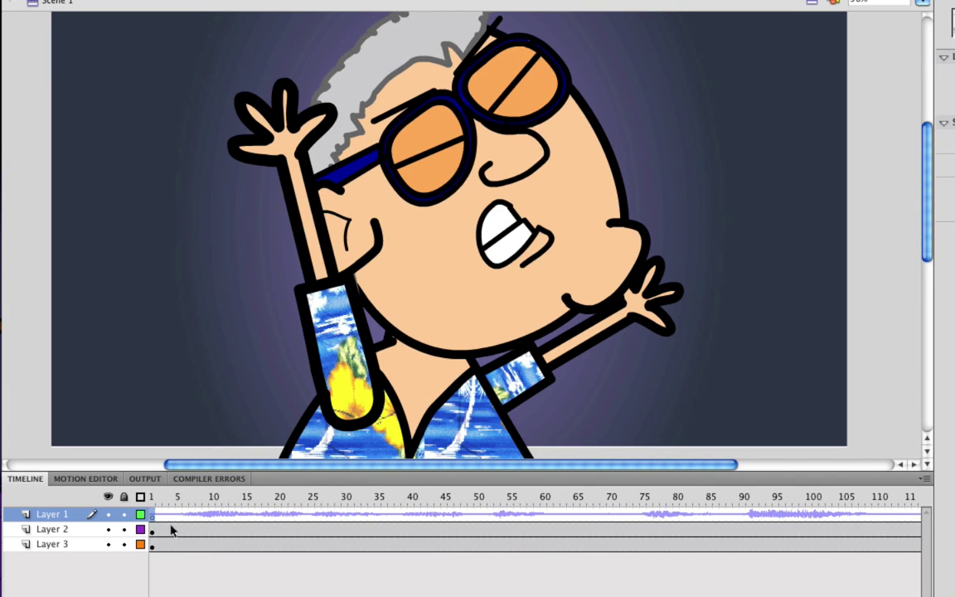
left_click(298, 515)
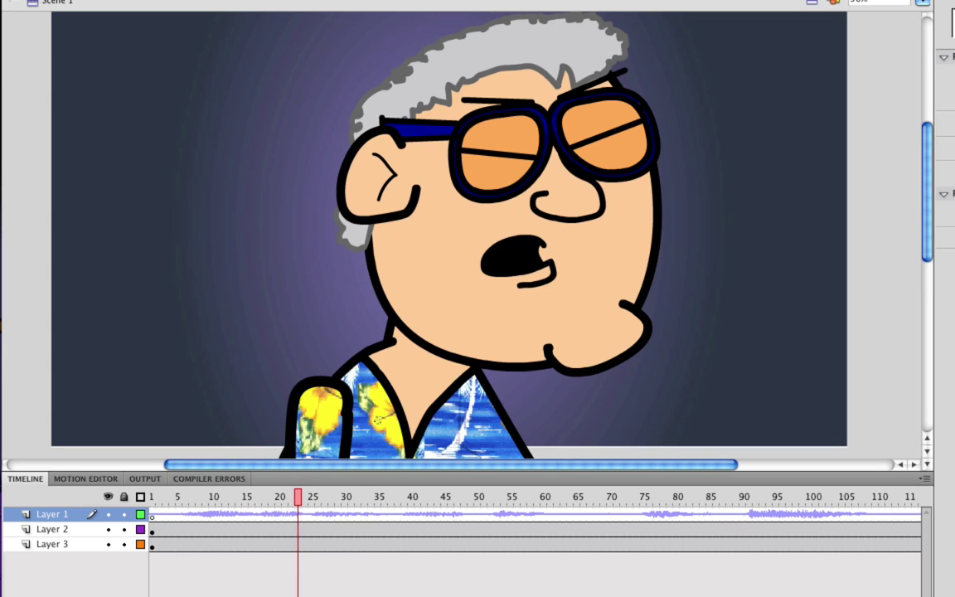
scroll(497, 531, "right", 3)
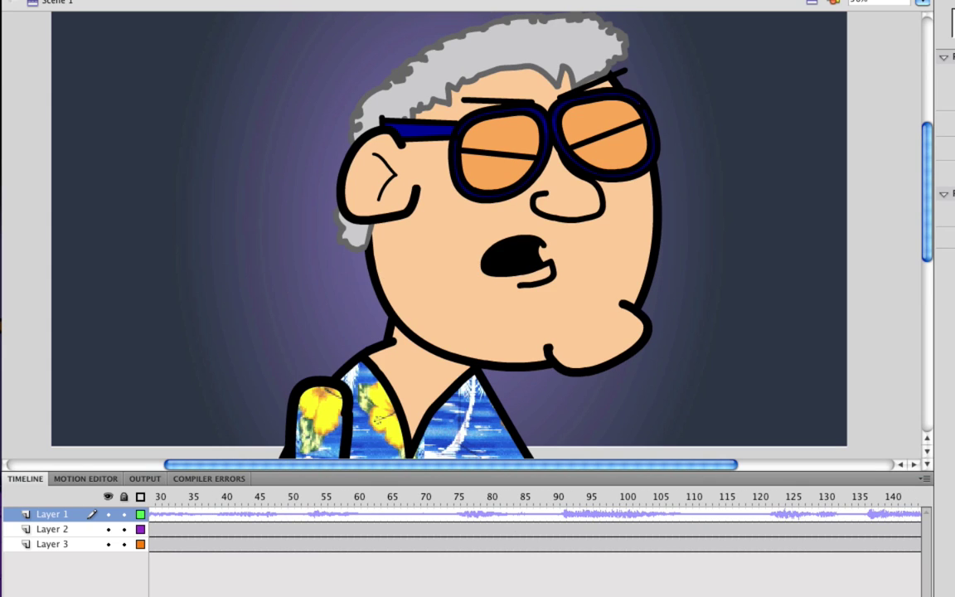
scroll(535, 526, "right", 10)
scroll(534, 527, "left", 12)
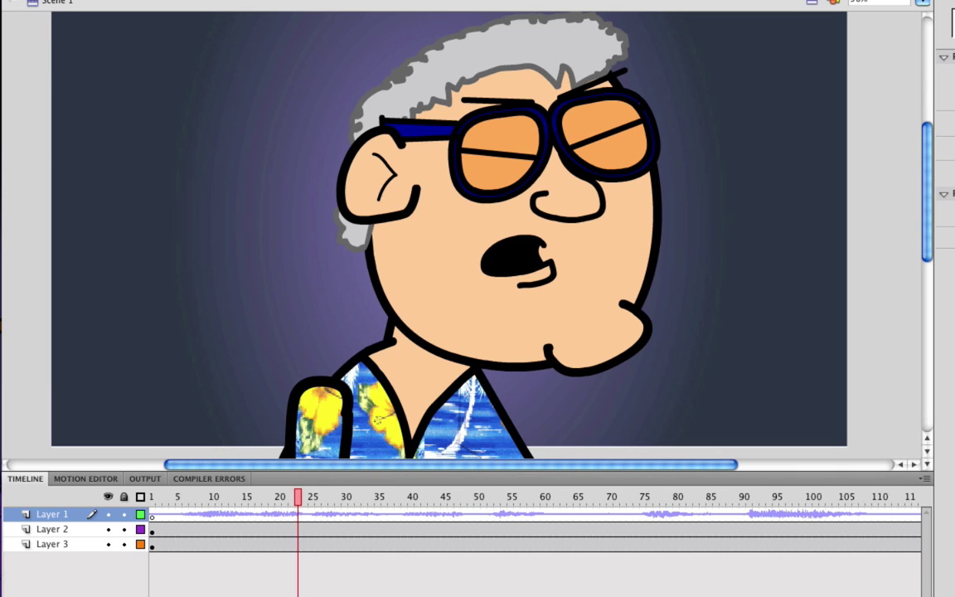
left_click(152, 514)
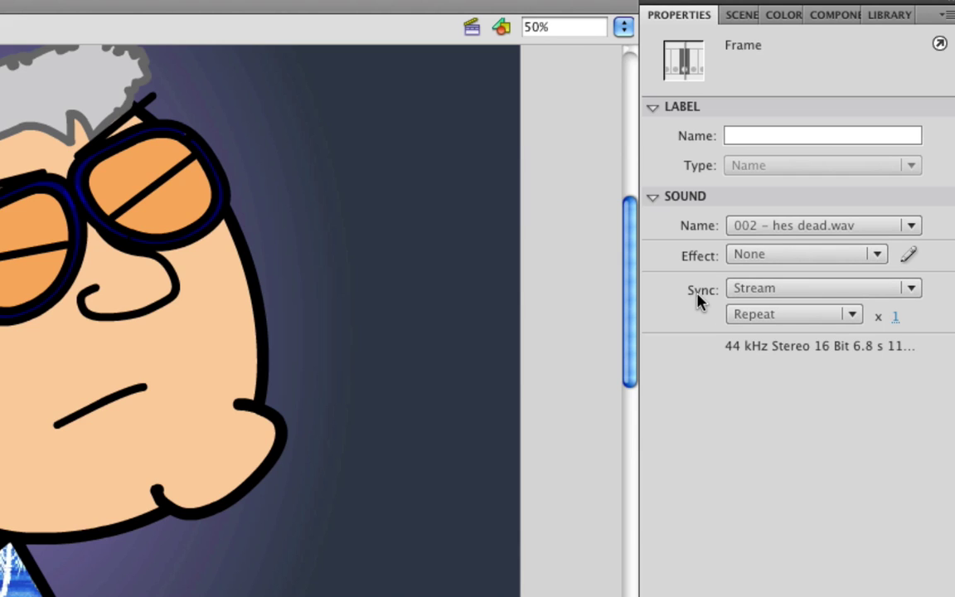
Step: Change the 002 - hes dead.wav sound's Sync setting from Stream to Event
left_click(909, 289)
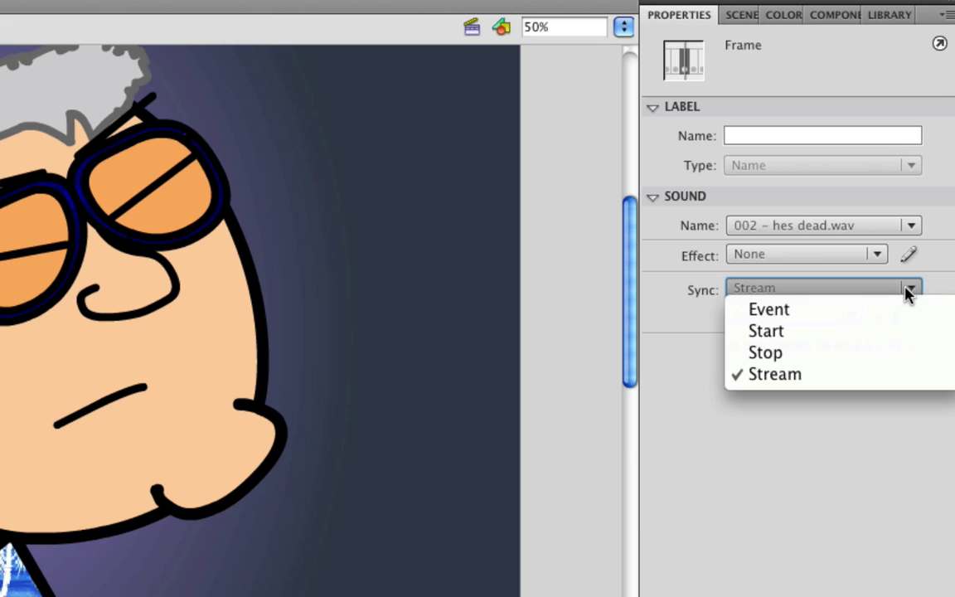
left_click(887, 311)
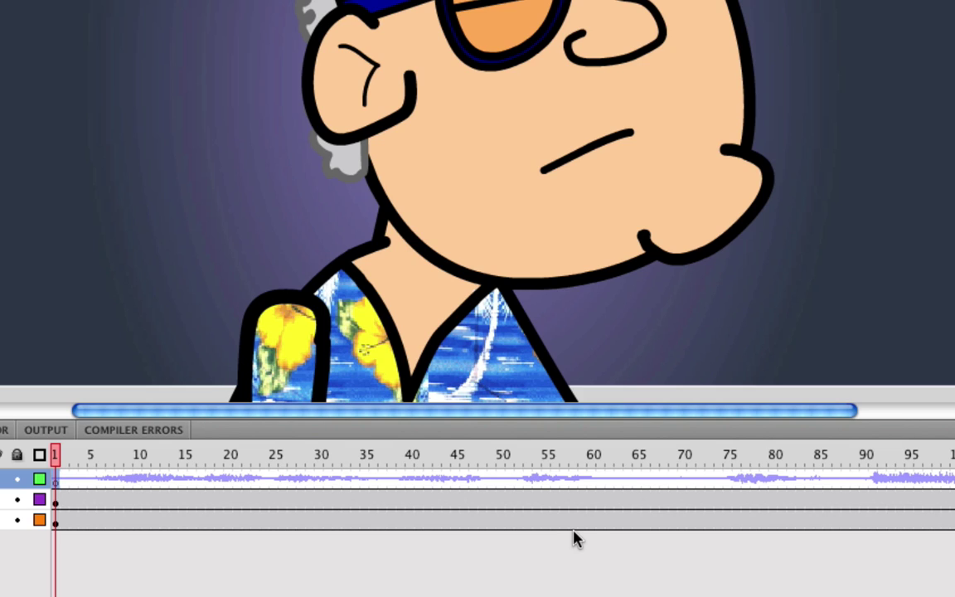
Step: Insert a keyframe at frame 60 on the sound layer and check the cut
right_click(592, 483)
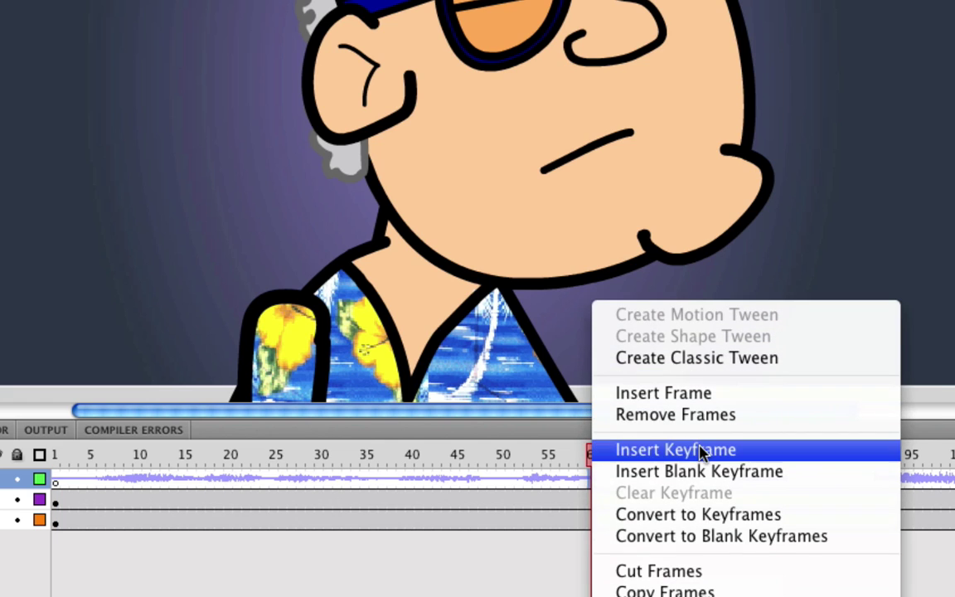
left_click(702, 454)
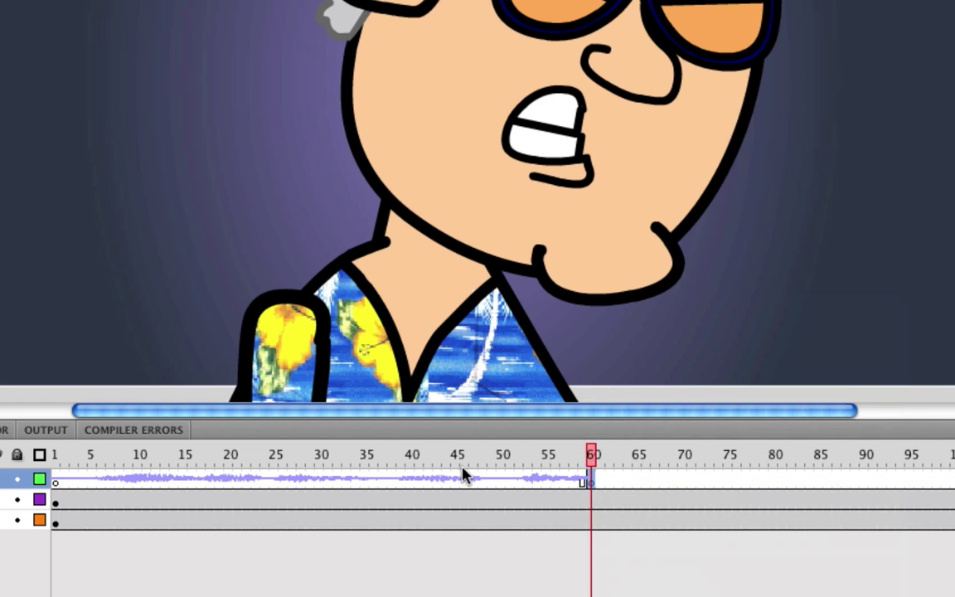
left_click(564, 480)
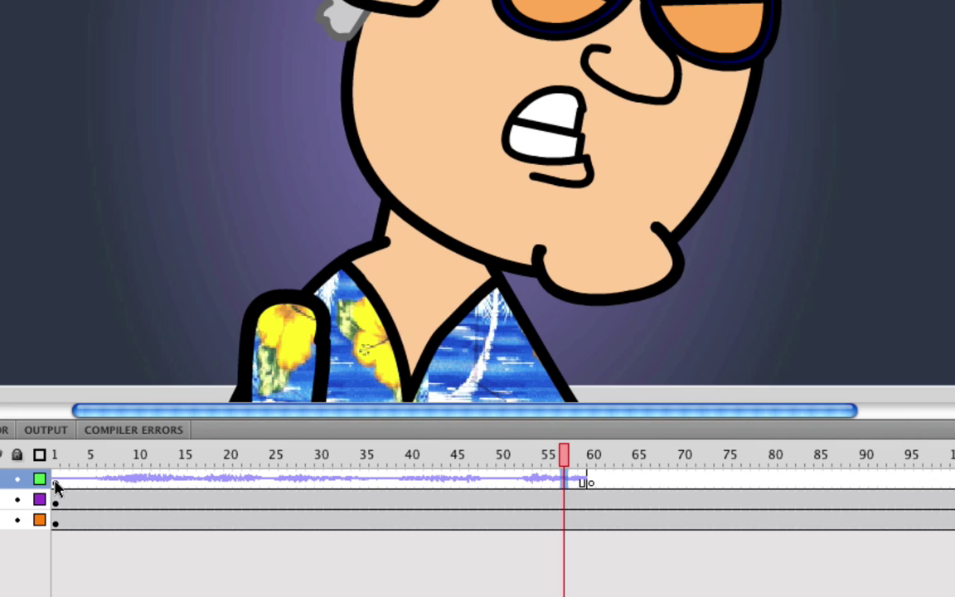
Step: Play the animation from frame 1, then stop and return to the start
left_click(55, 454)
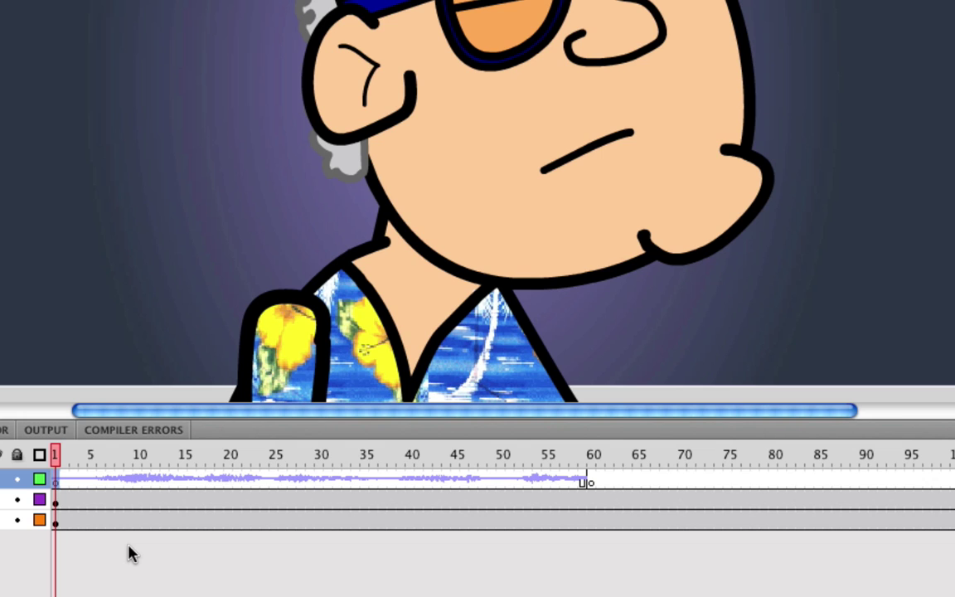
left_click(60, 503)
key("Return")
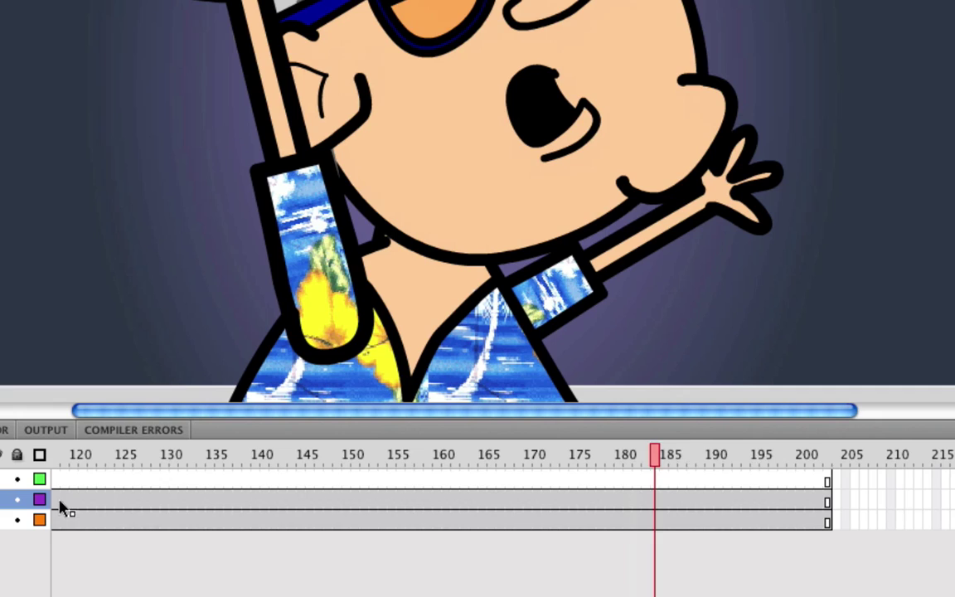
key("shift+comma")
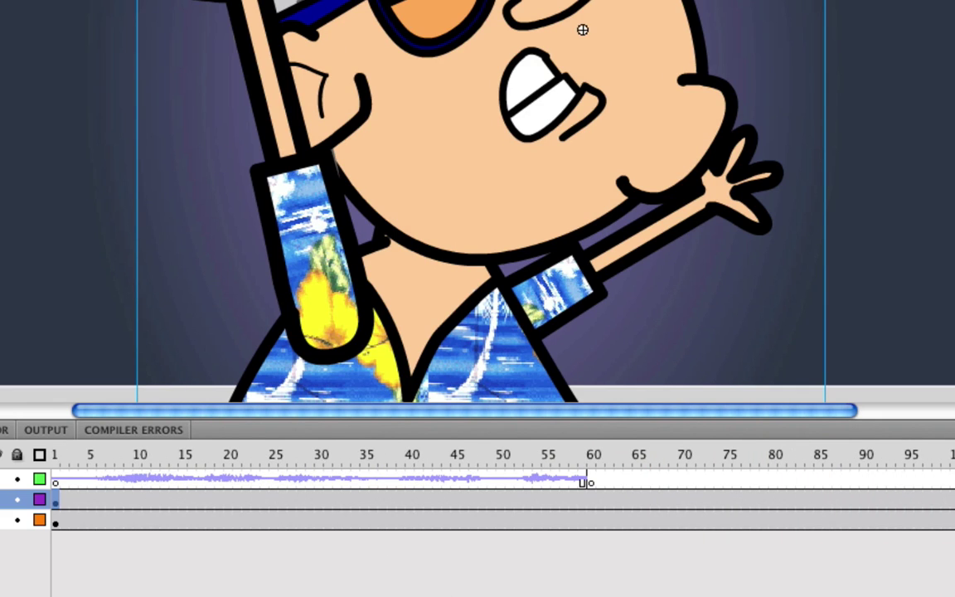
Step: Give the frame-60 keyframe the 002 - hes dead.wav sound with Stop sync
left_click(592, 485)
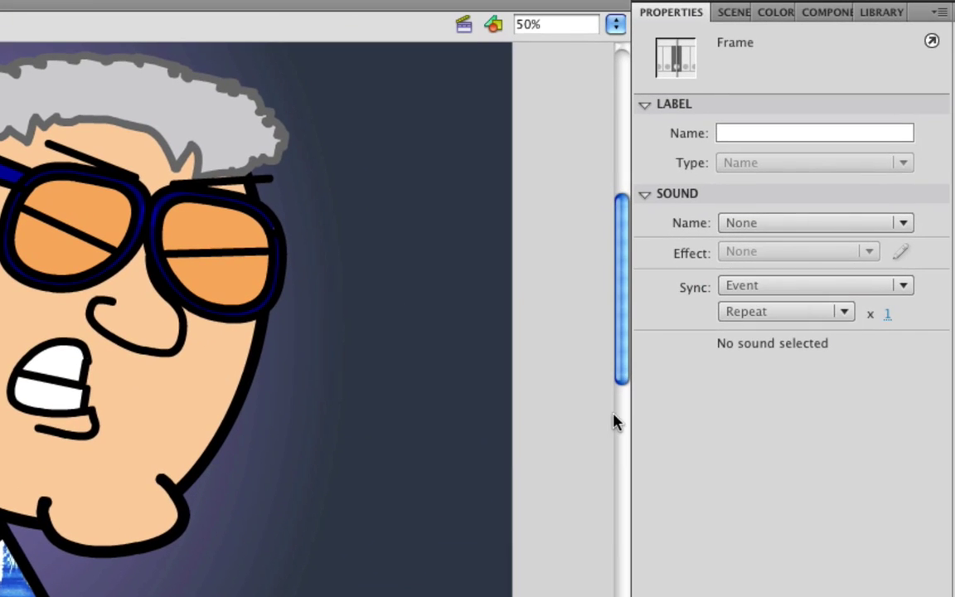
left_click(783, 225)
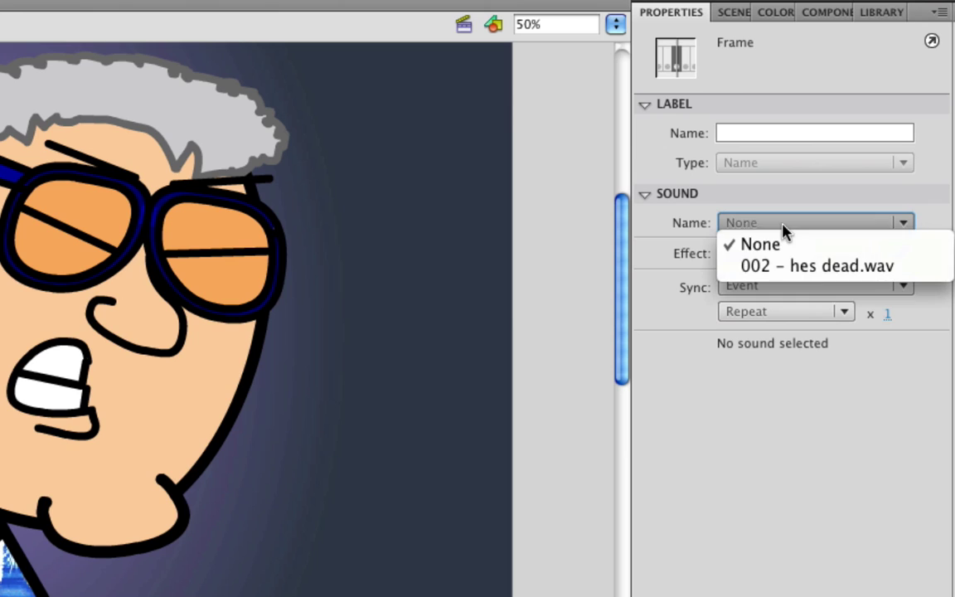
left_click(786, 267)
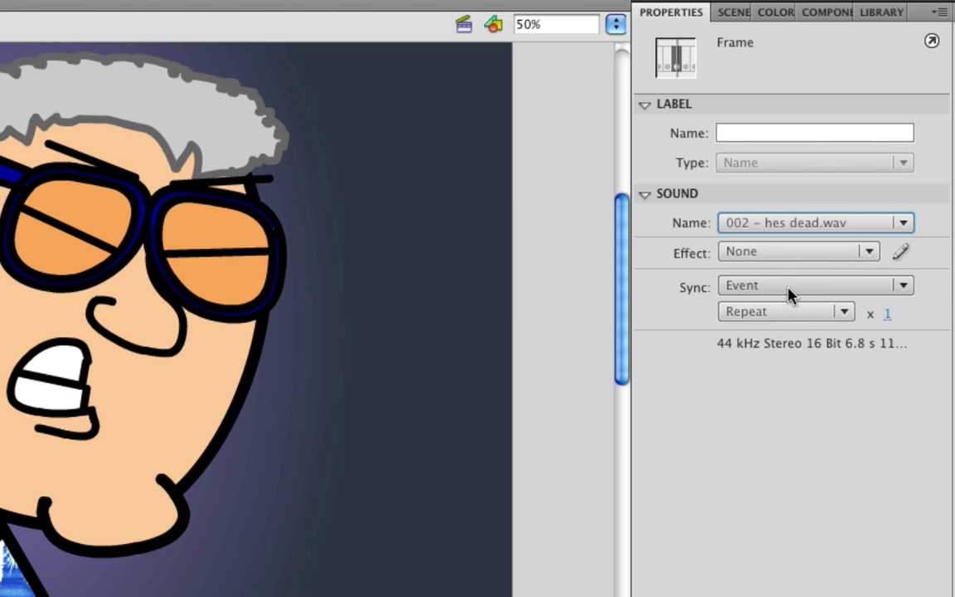
left_click(789, 290)
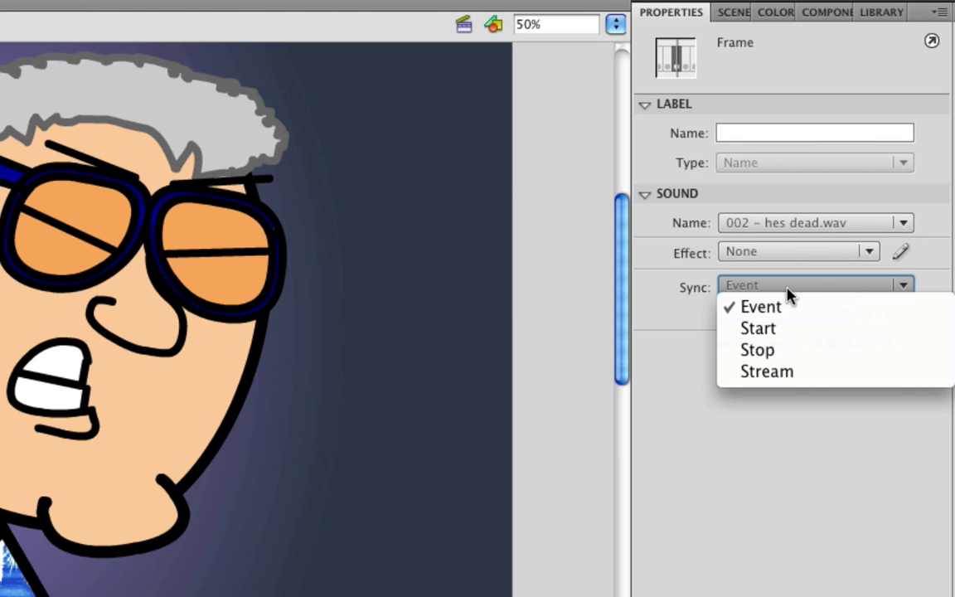
left_click(784, 350)
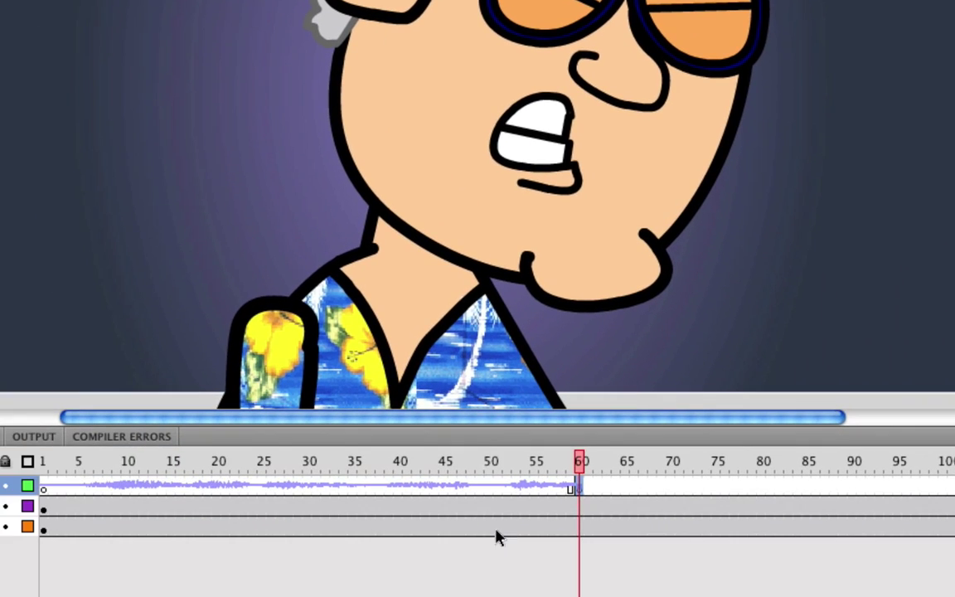
Step: Play the animation from frame 1 to hear the sound
left_click(489, 505)
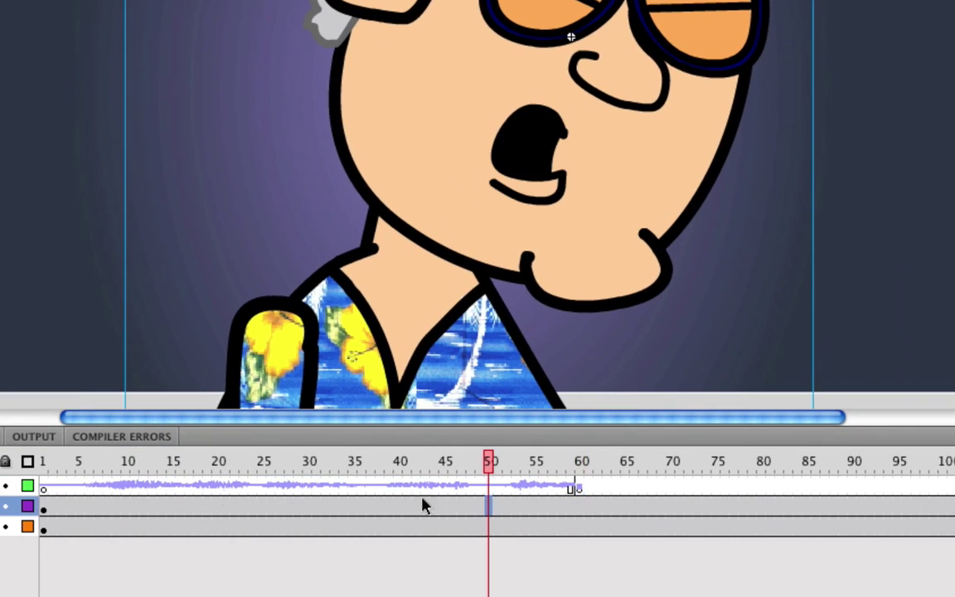
left_click(46, 510)
key("Return")
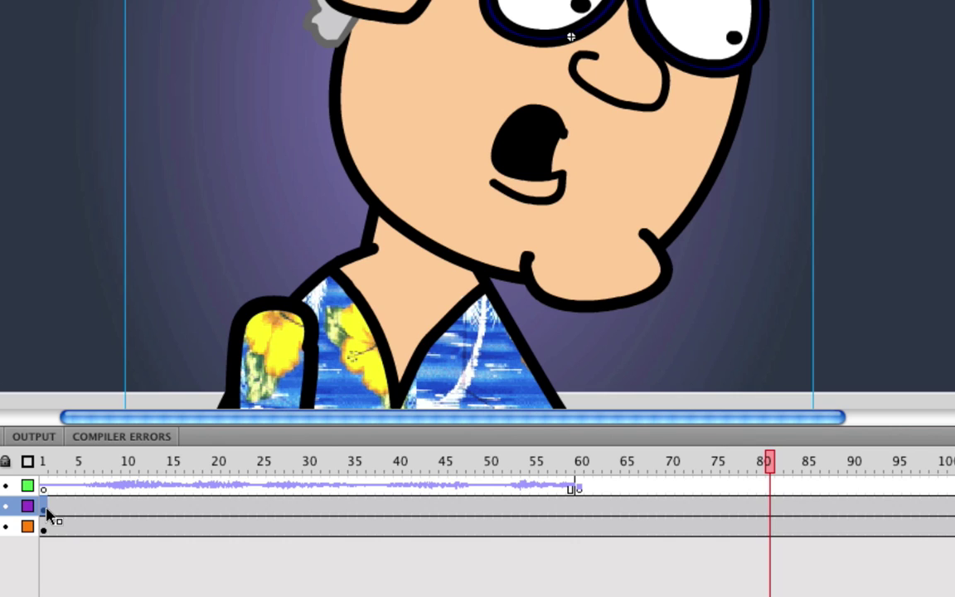
Step: Clear the keyframe at frame 60 and set frame 1's sound Sync to Stream
right_click(586, 491)
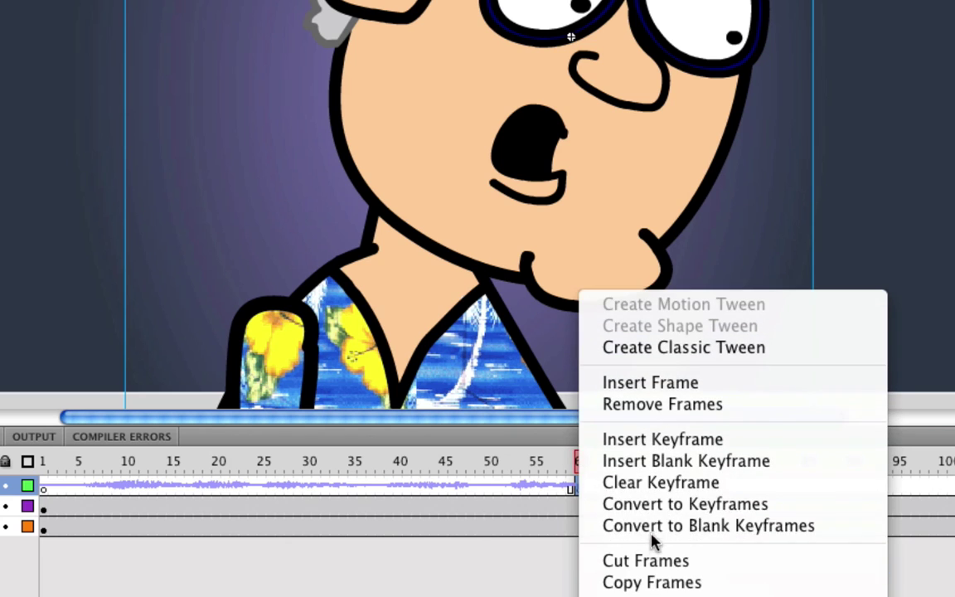
left_click(651, 482)
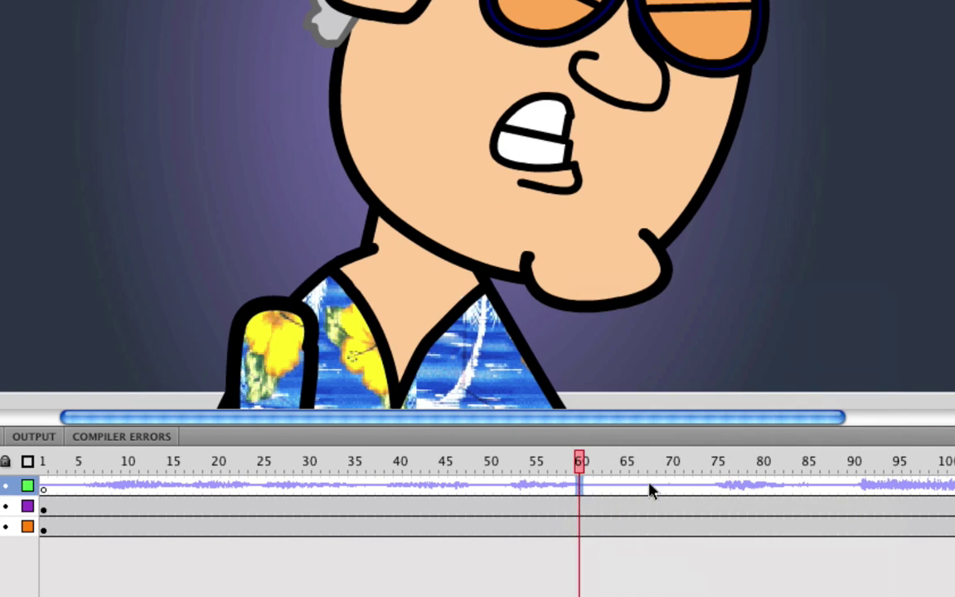
left_click(62, 493)
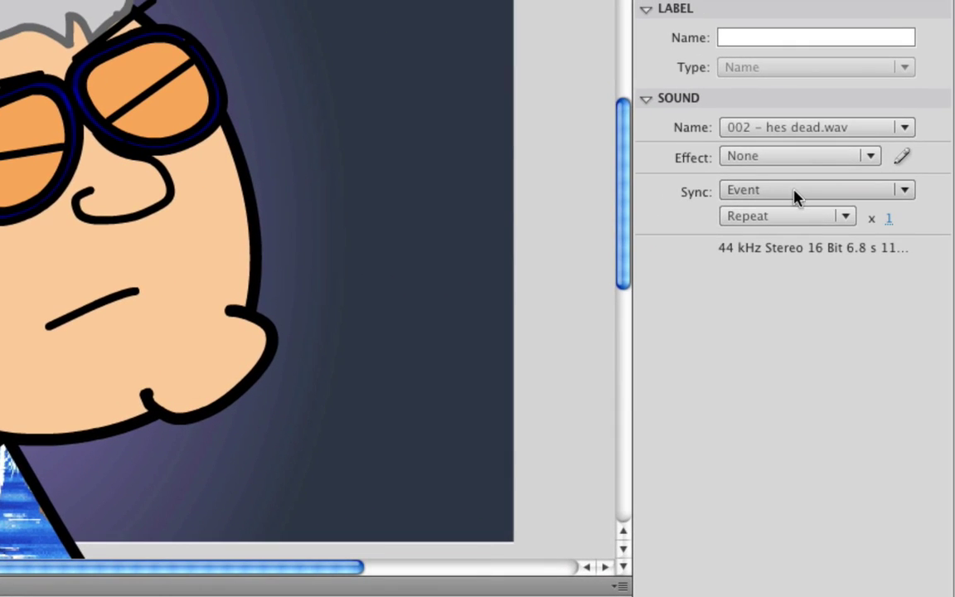
left_click(801, 199)
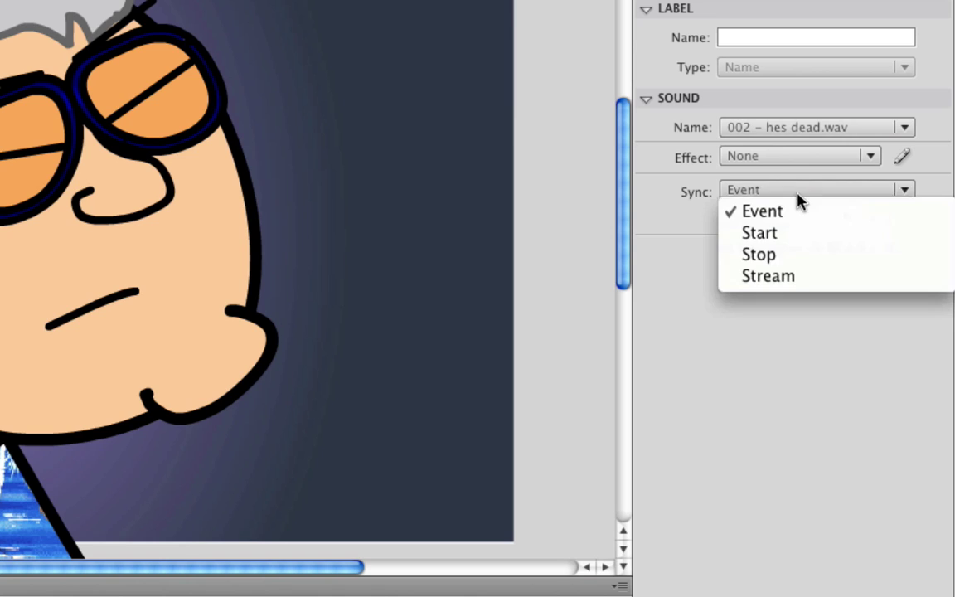
left_click(798, 279)
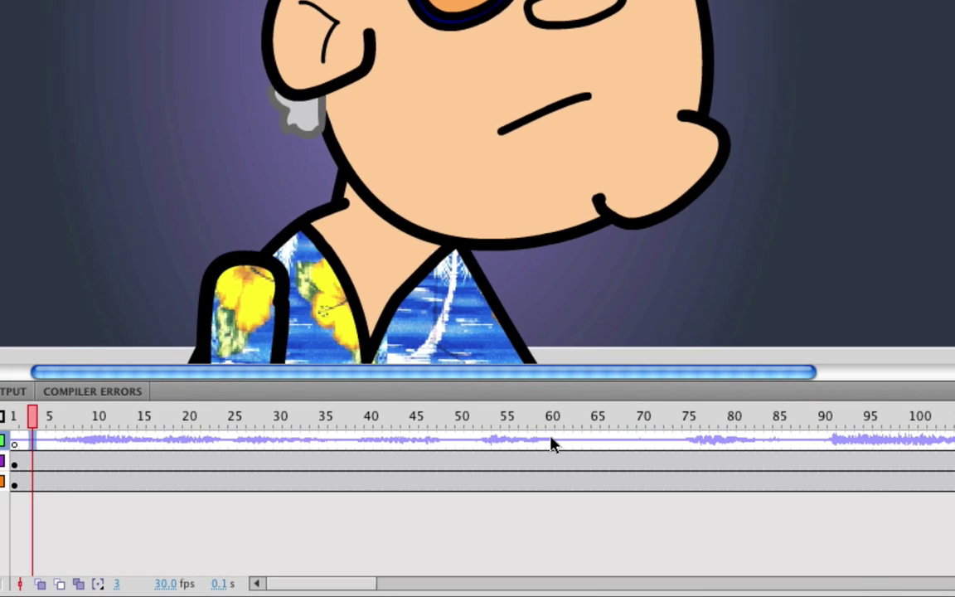
Step: Insert a keyframe at frame 60 on Layer 1, then play from frame 1
right_click(552, 443)
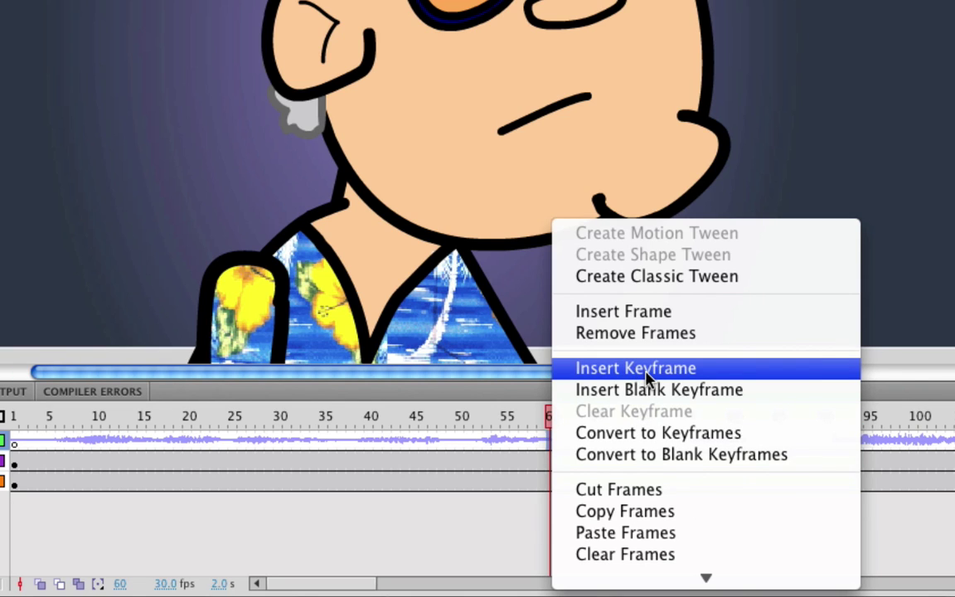
left_click(649, 378)
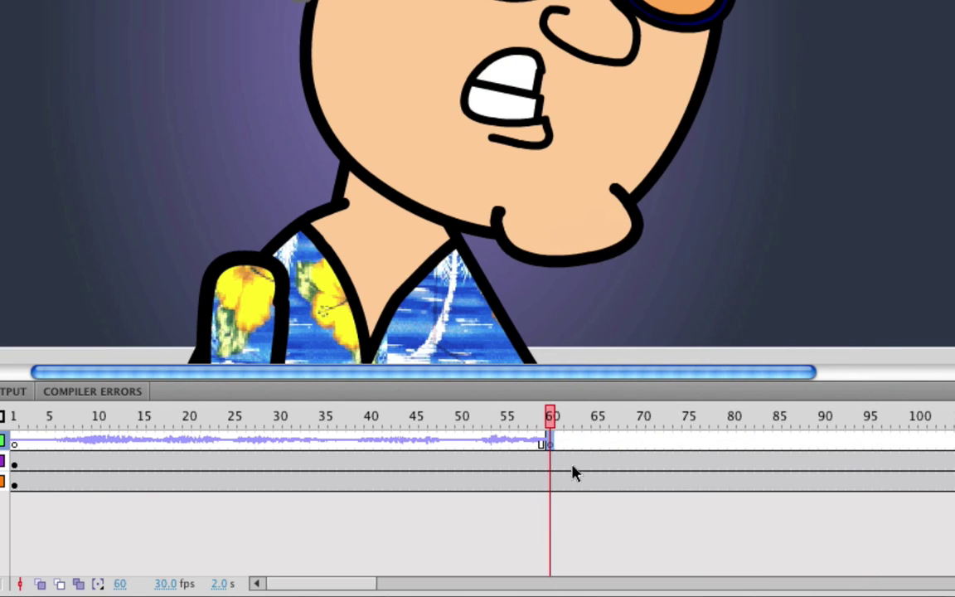
left_click(590, 448)
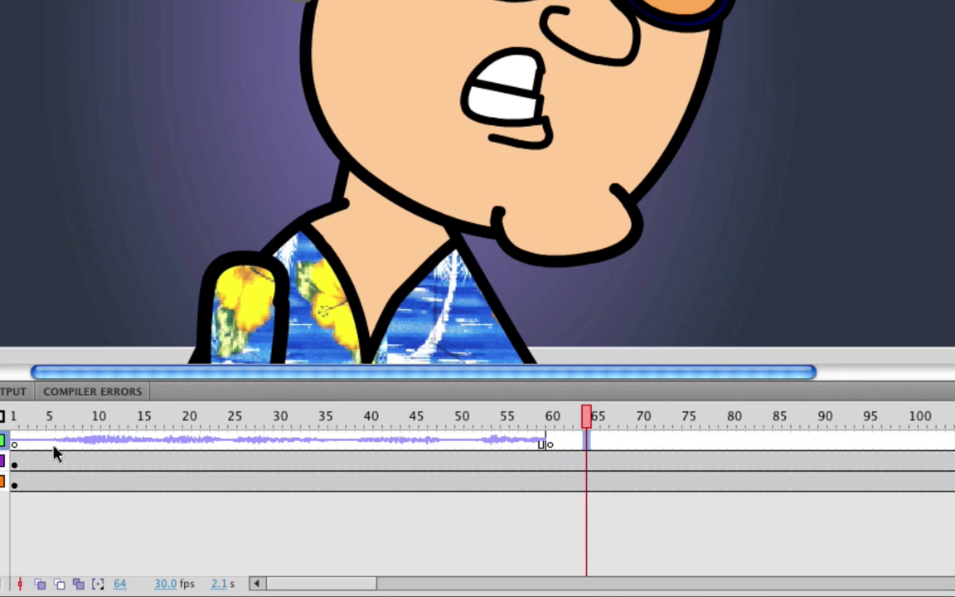
left_click(14, 444)
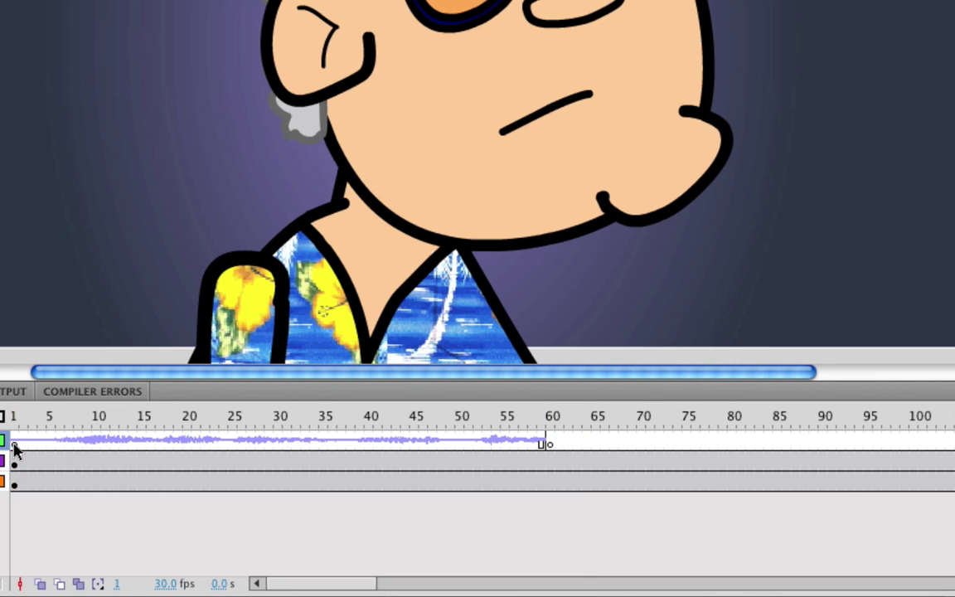
key("Return")
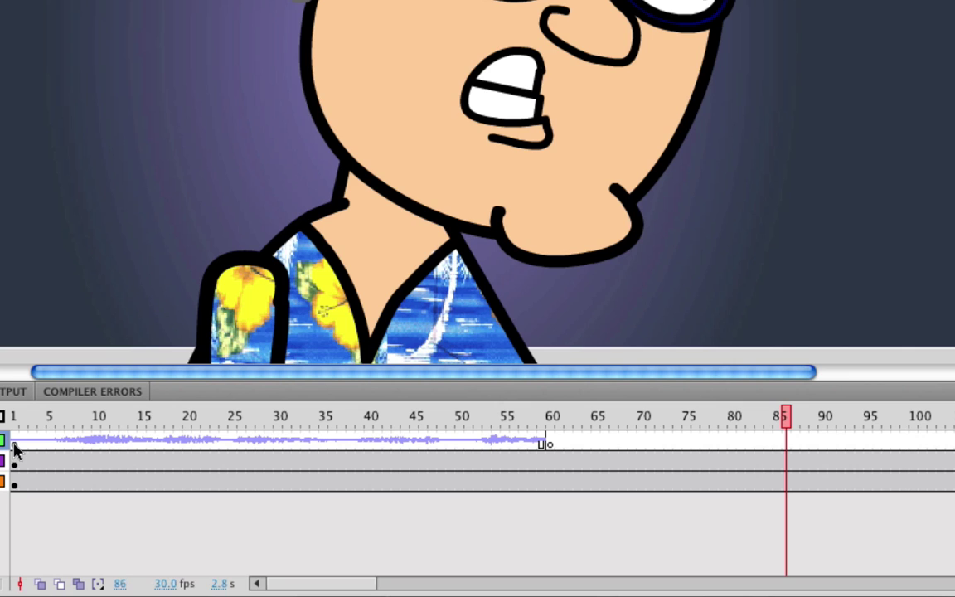
left_click(14, 448)
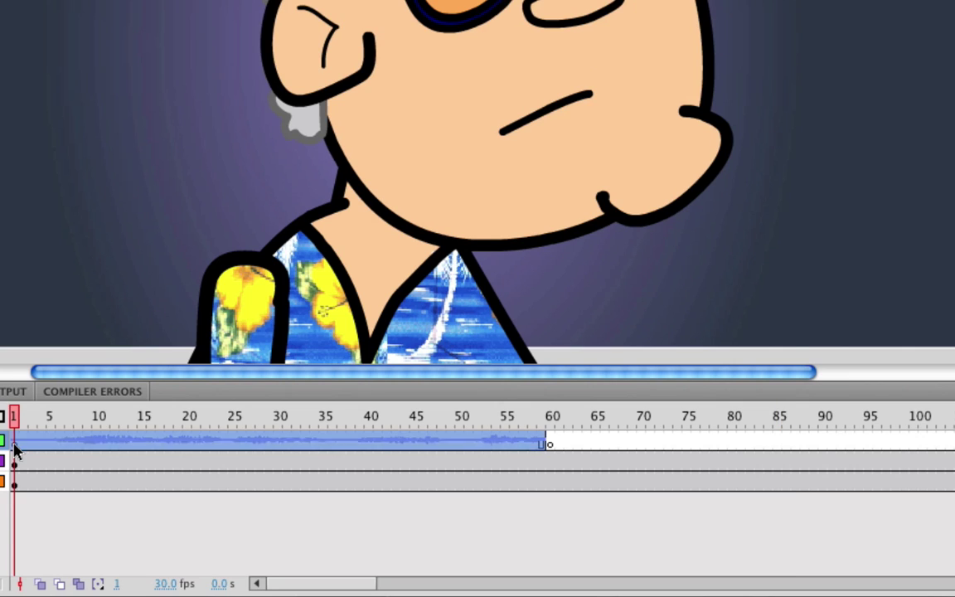